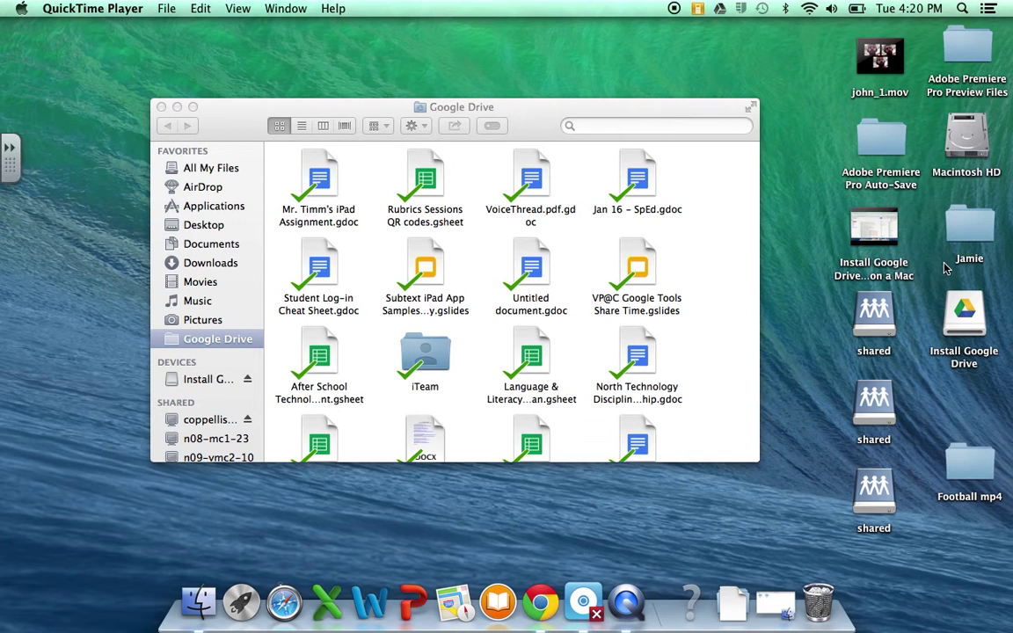
- Bring Finder to the front with the Google Drive folder window showing
left_click(197, 605)
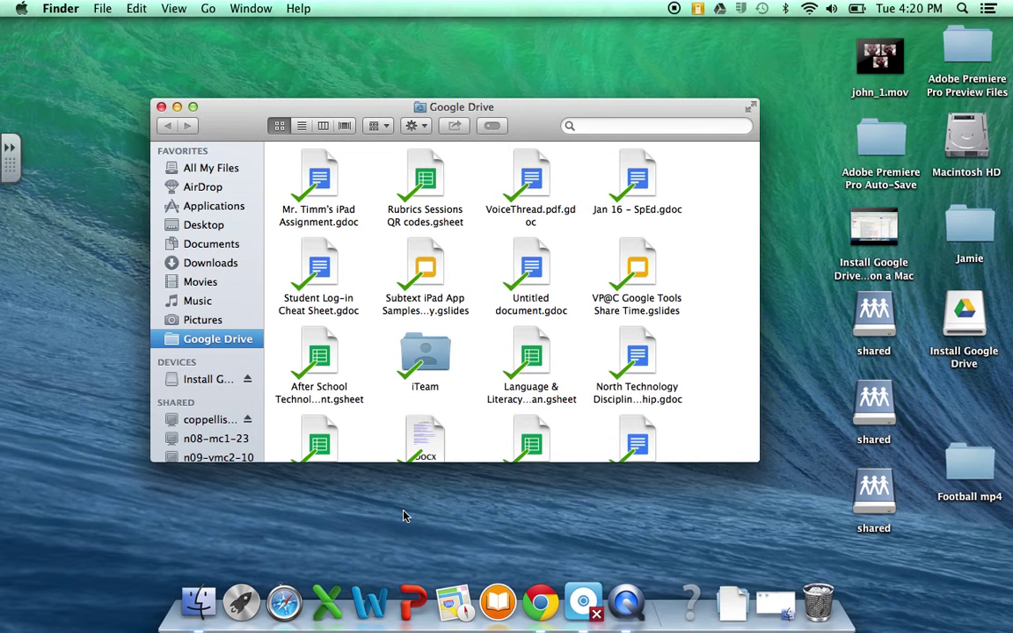
- Connect to smb://coppellisd.com/shared to mount the shared network folders
key("super+k")
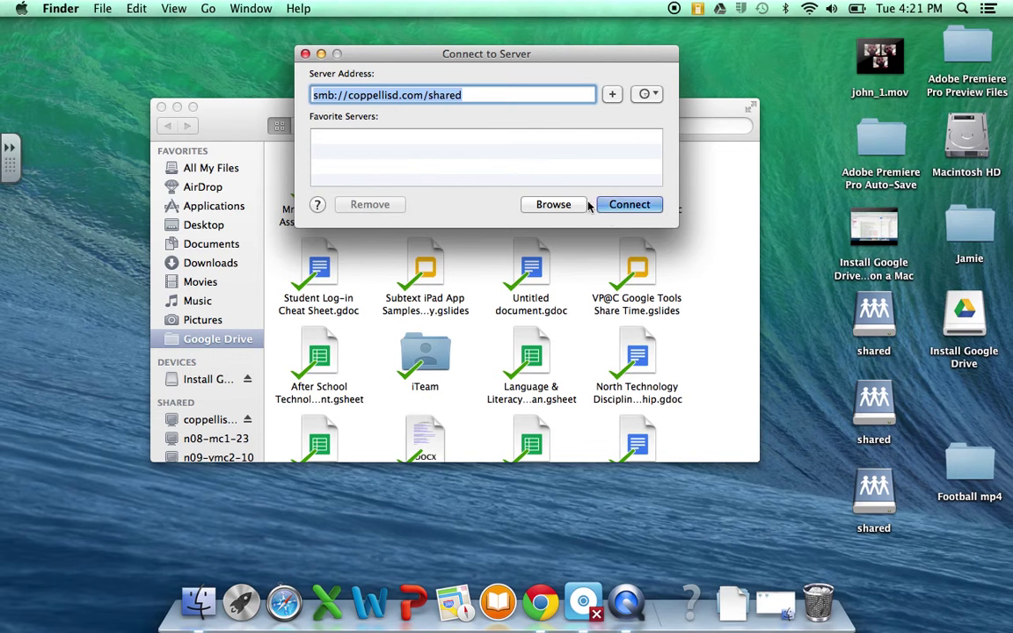
left_click(621, 206)
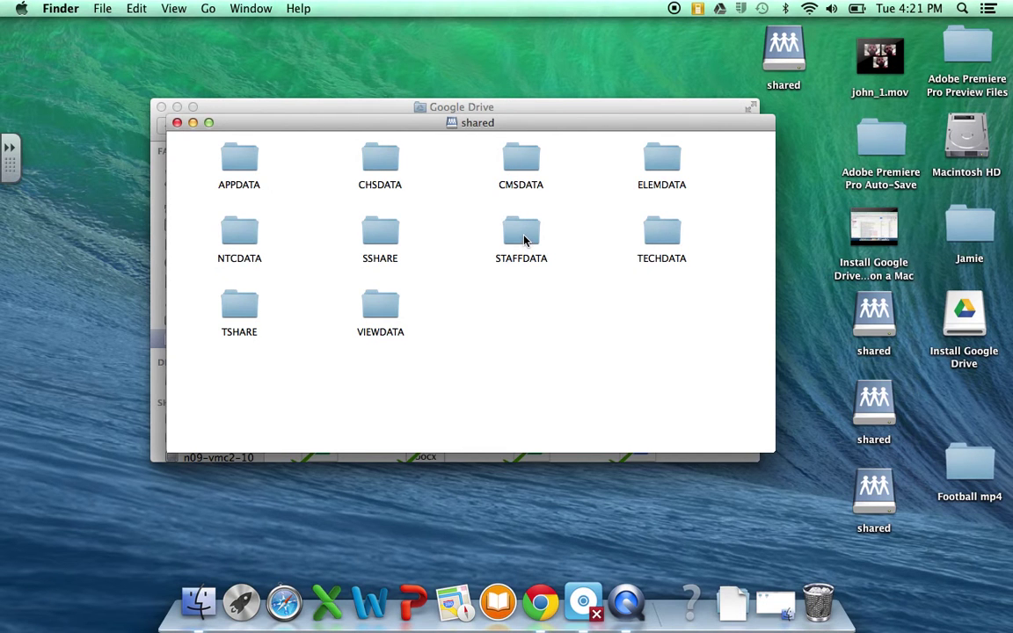
left_click(775, 604)
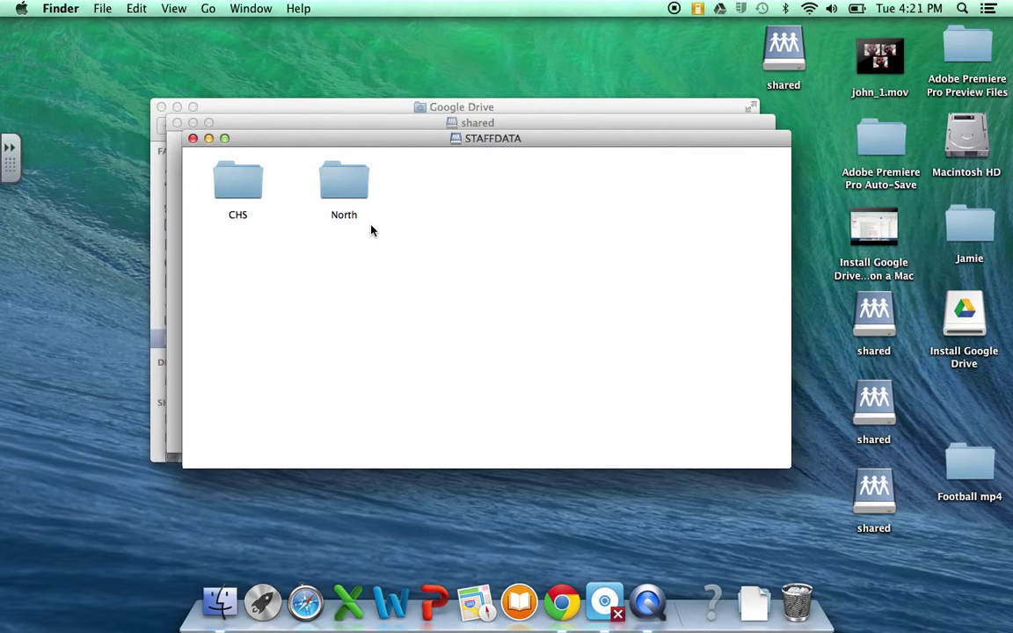
double_click(342, 184)
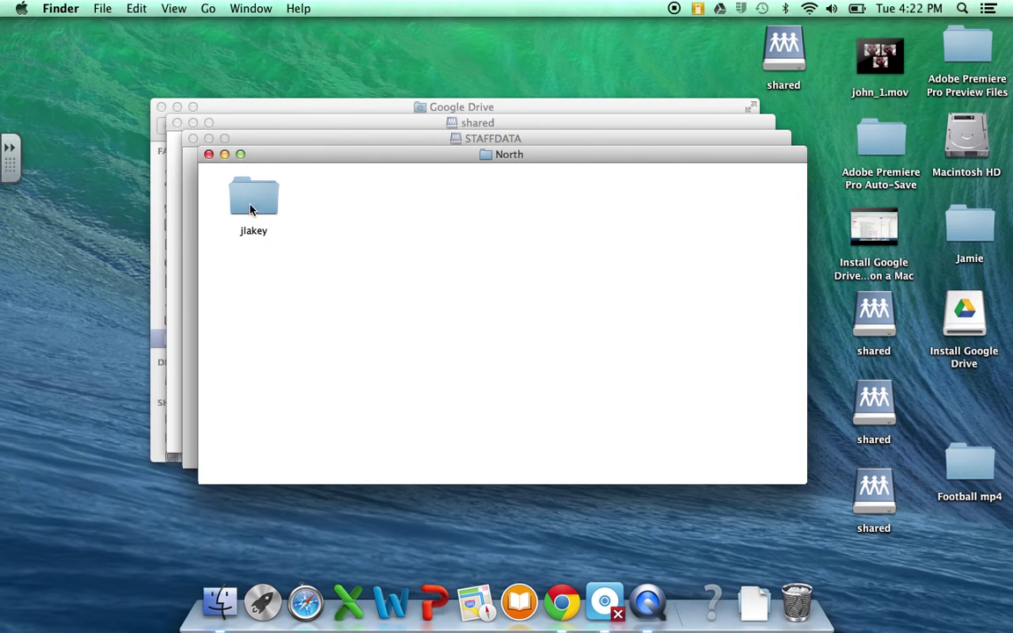
left_click(249, 209)
double_click(250, 209)
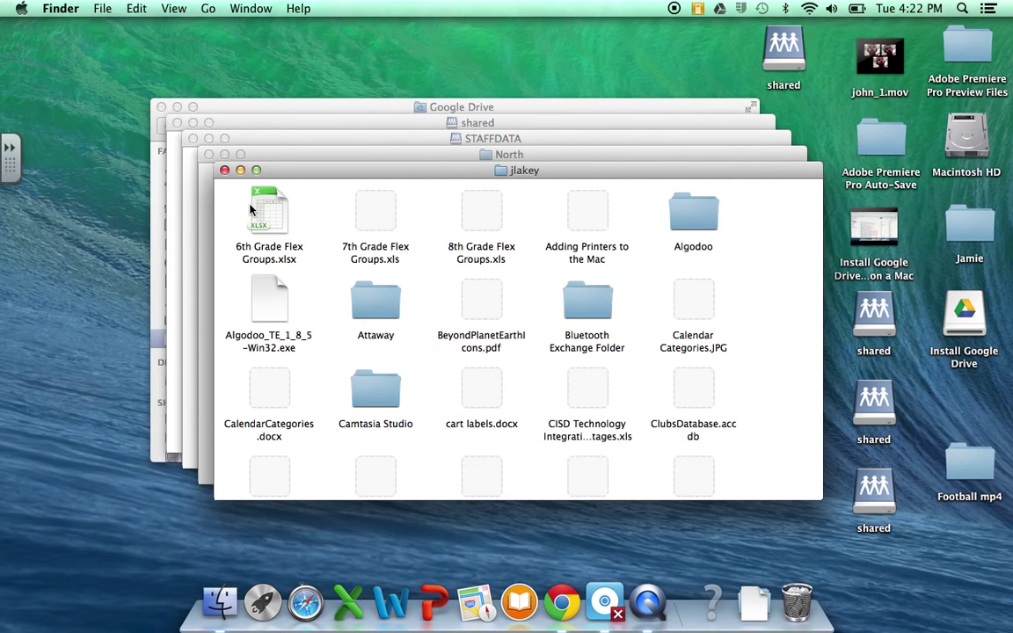
scroll(534, 285, "down", 10)
scroll(594, 324, "down", 18)
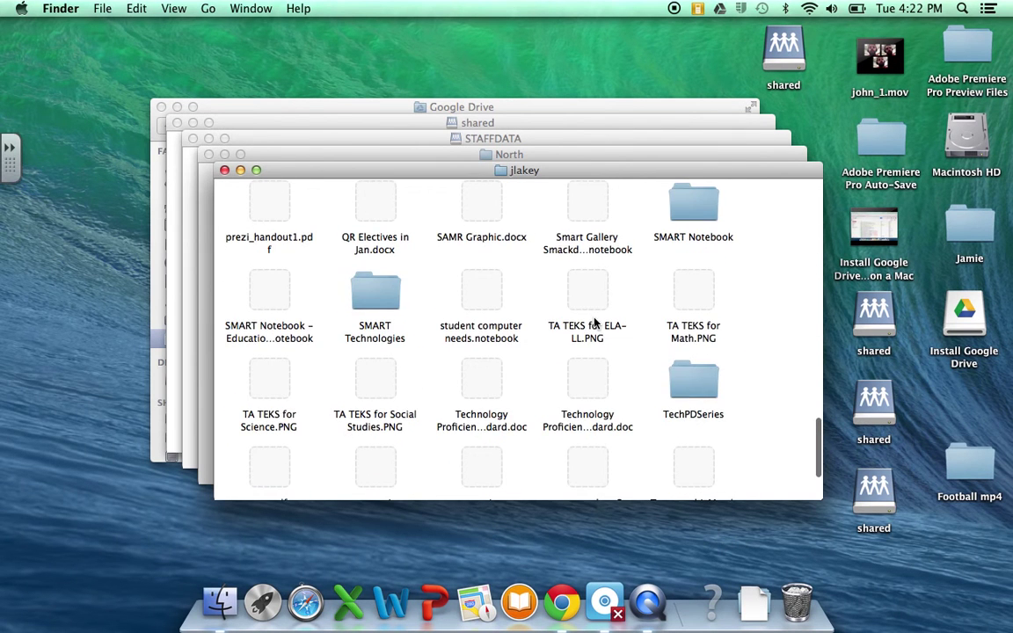
scroll(594, 323, "up", 20)
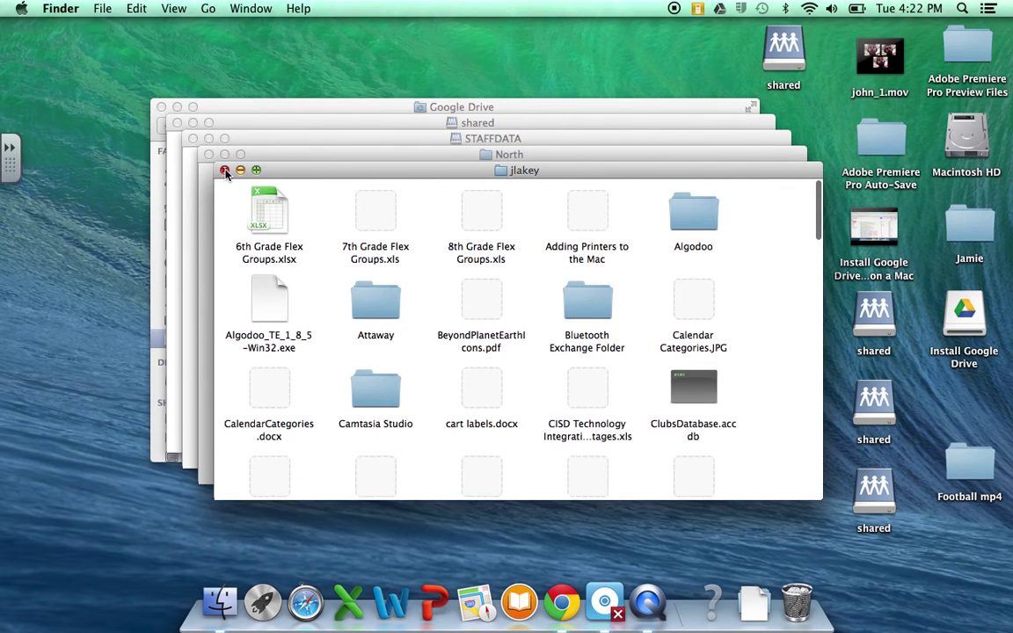
left_click(225, 170)
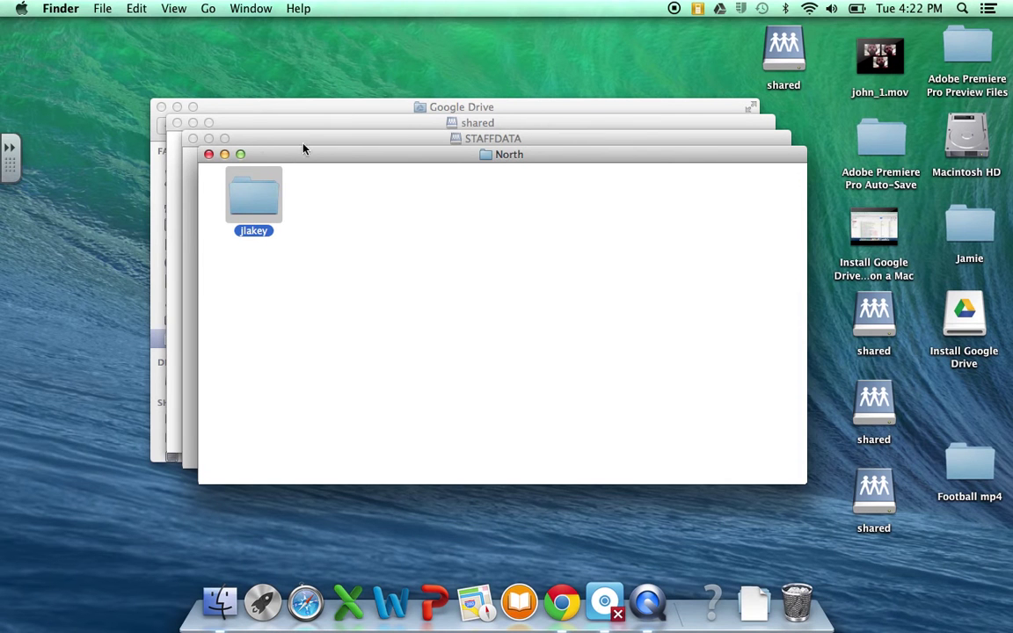
double_click(255, 198)
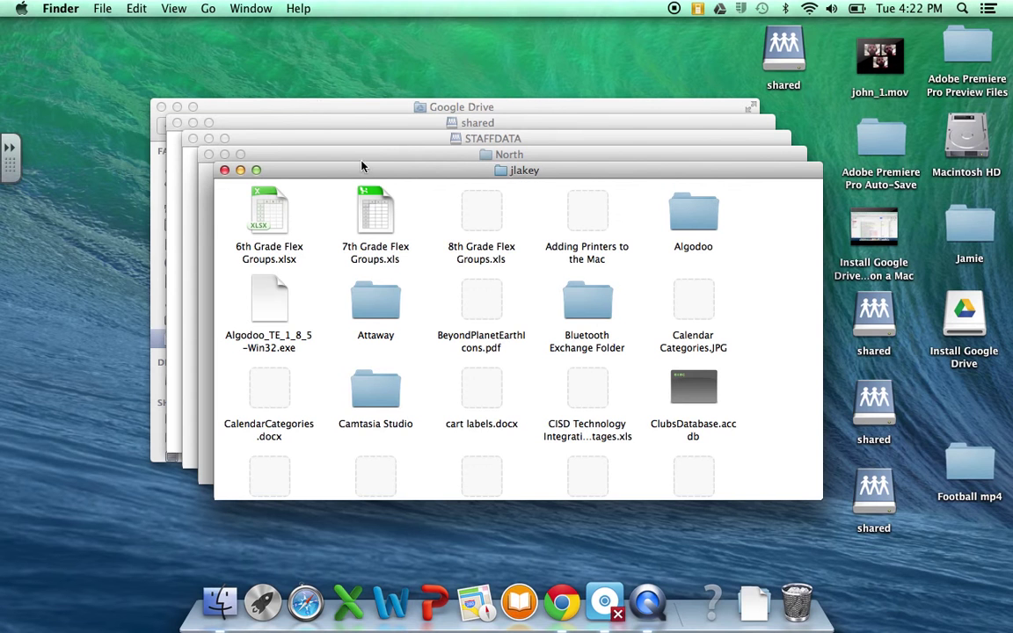
left_click_drag(383, 177, 442, 78)
left_click(208, 154)
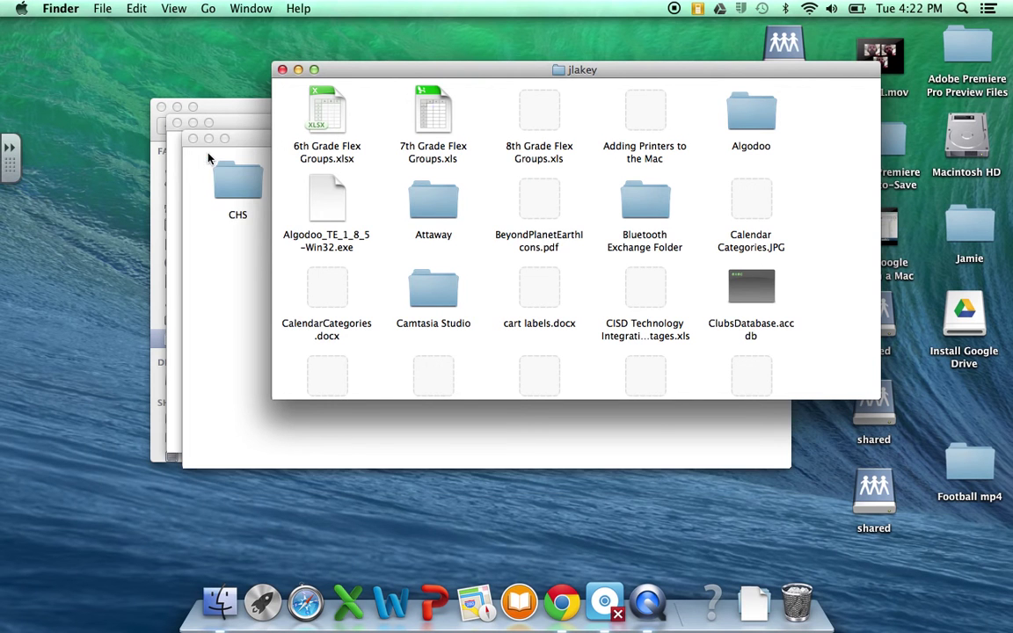
left_click(193, 138)
left_click(177, 123)
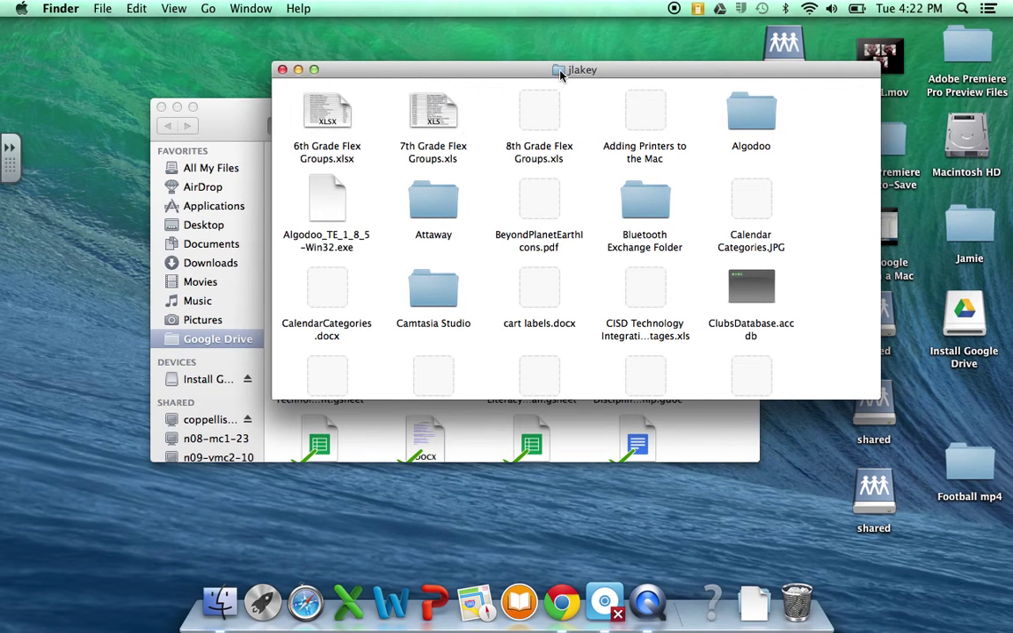
left_click_drag(380, 76, 421, 79)
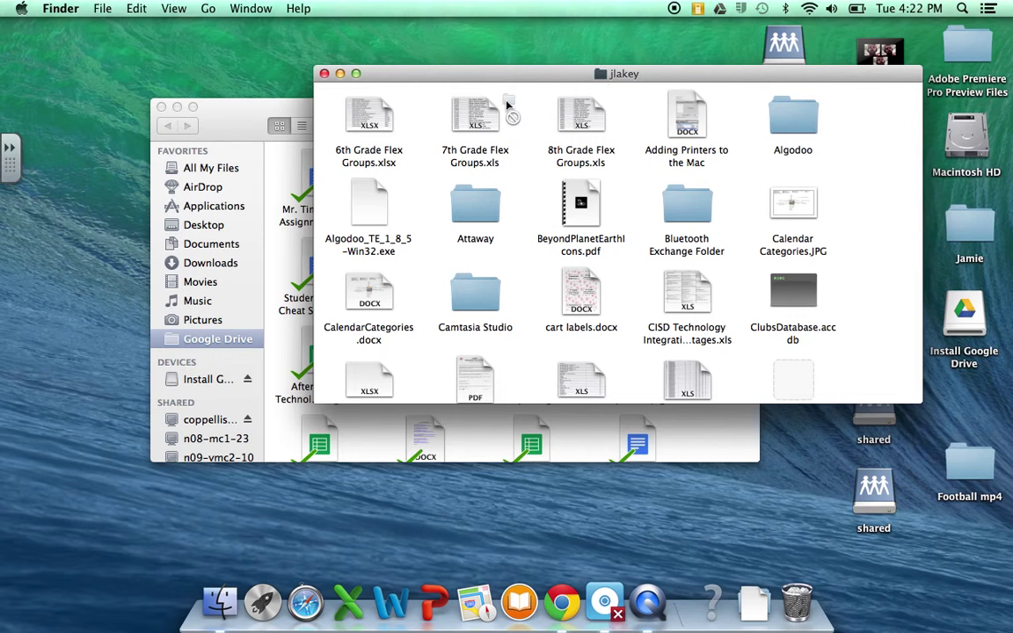
left_click_drag(315, 154, 213, 181)
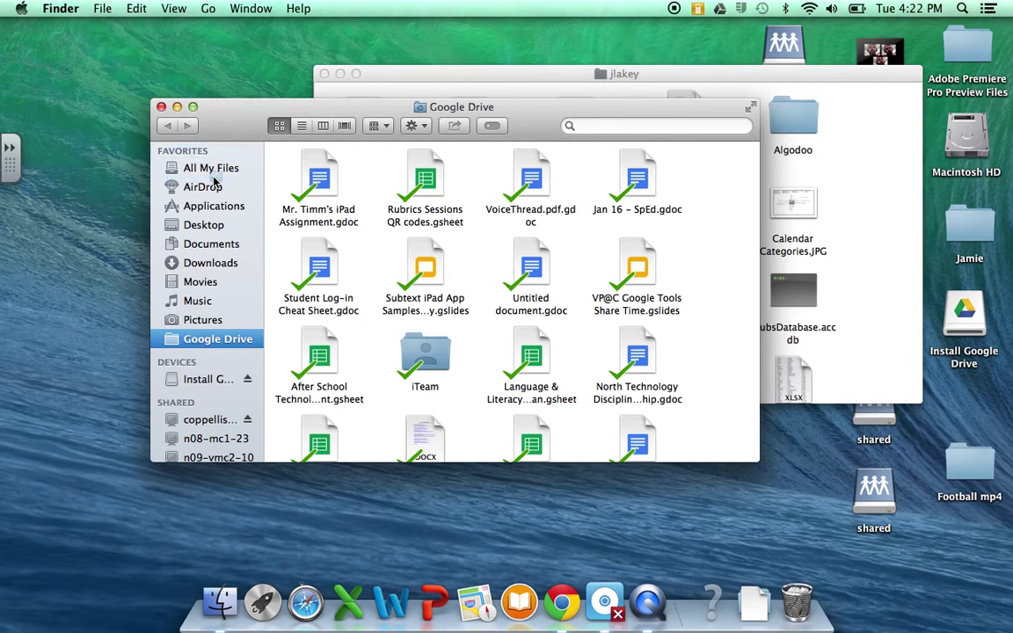
left_click_drag(214, 180, 214, 181)
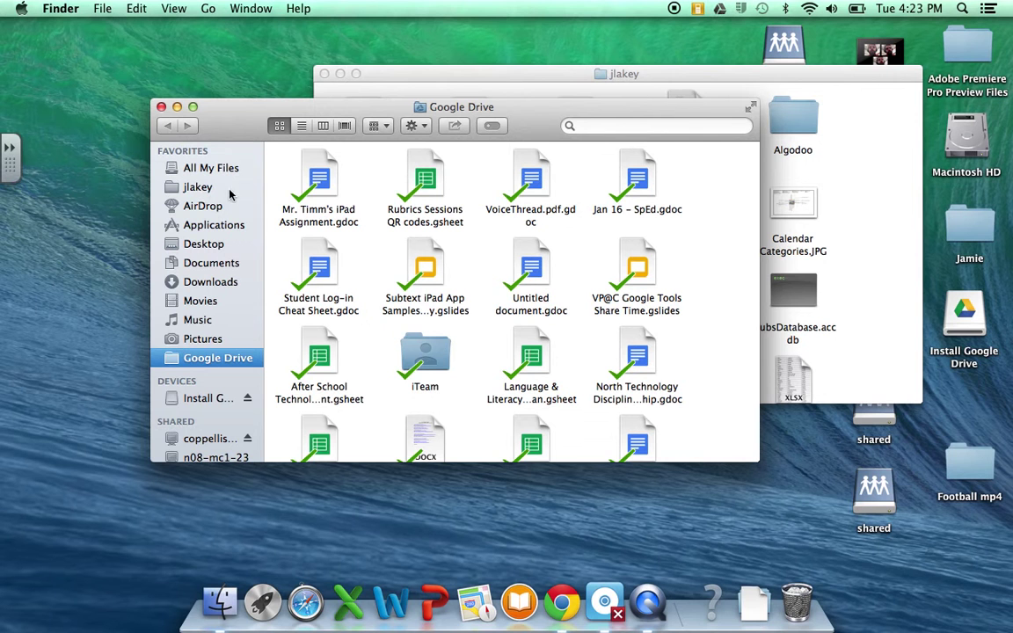
left_click(569, 606)
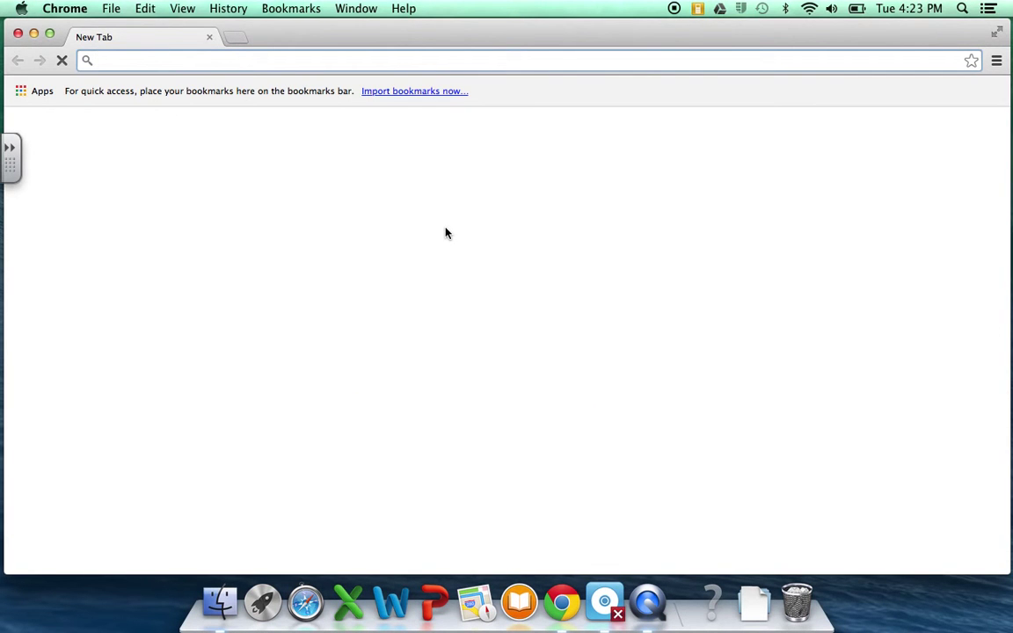
- Go to 'drive' from Chrome's address bar and open Google Drive's Upload menu
type("f")
key("BackSpace")
type("drive")
key("Return")
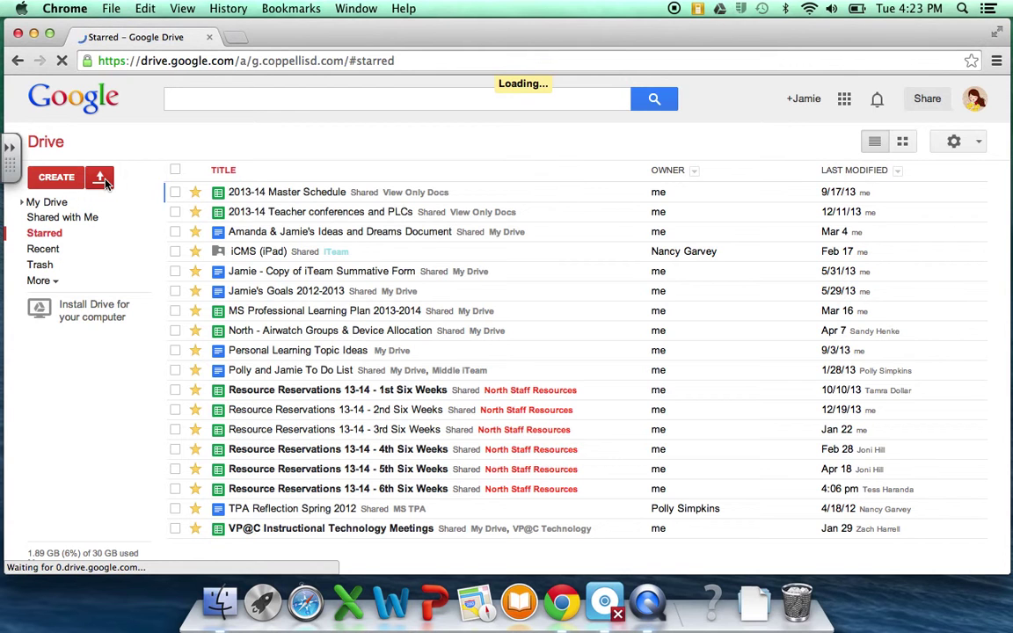
left_click(102, 178)
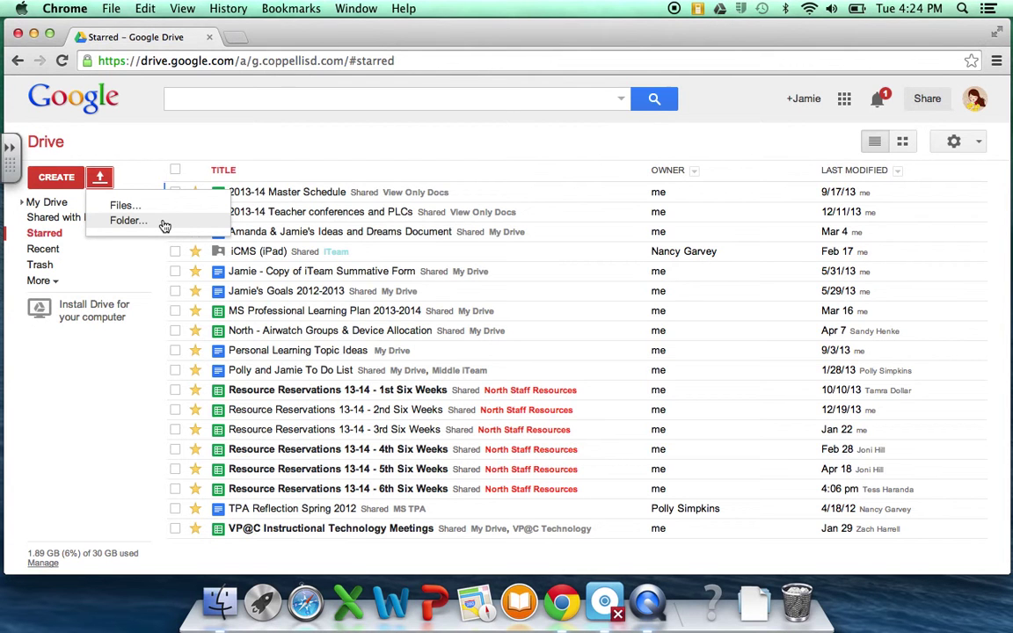
left_click(164, 226)
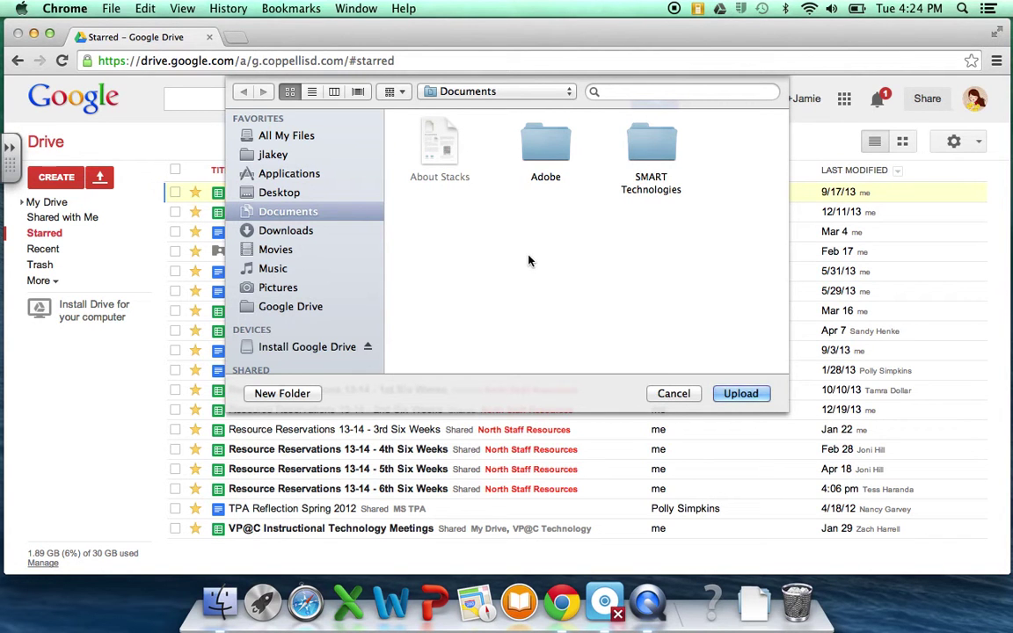
left_click(261, 155)
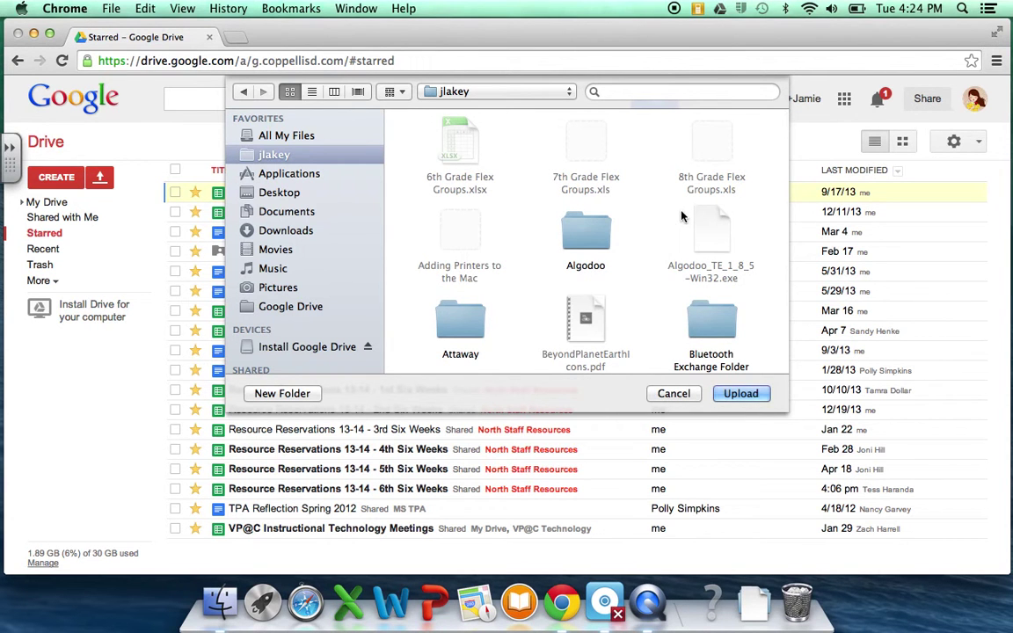
left_click(745, 396)
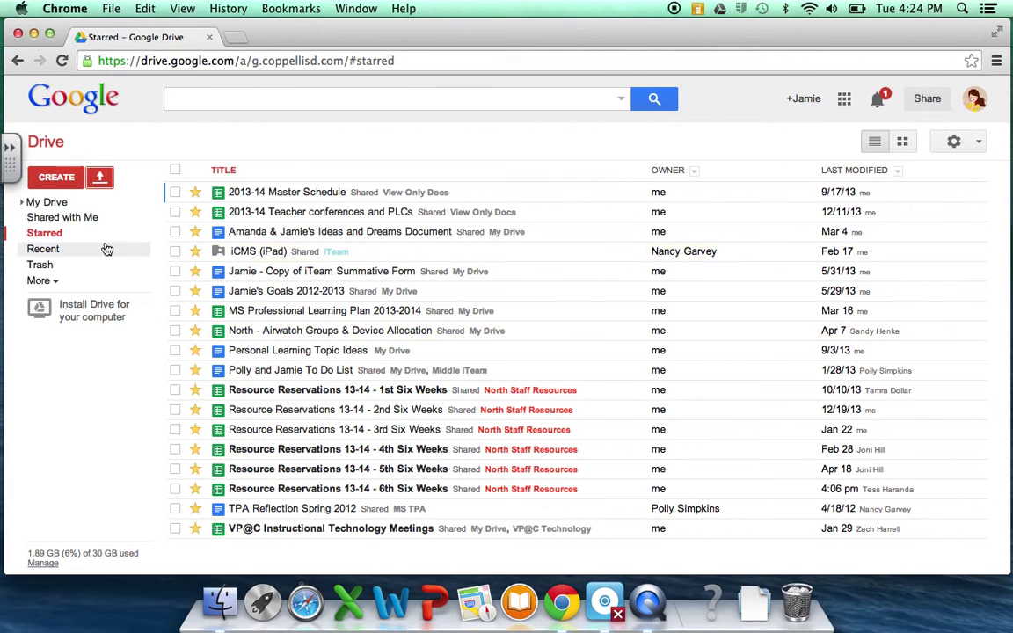
left_click(22, 204)
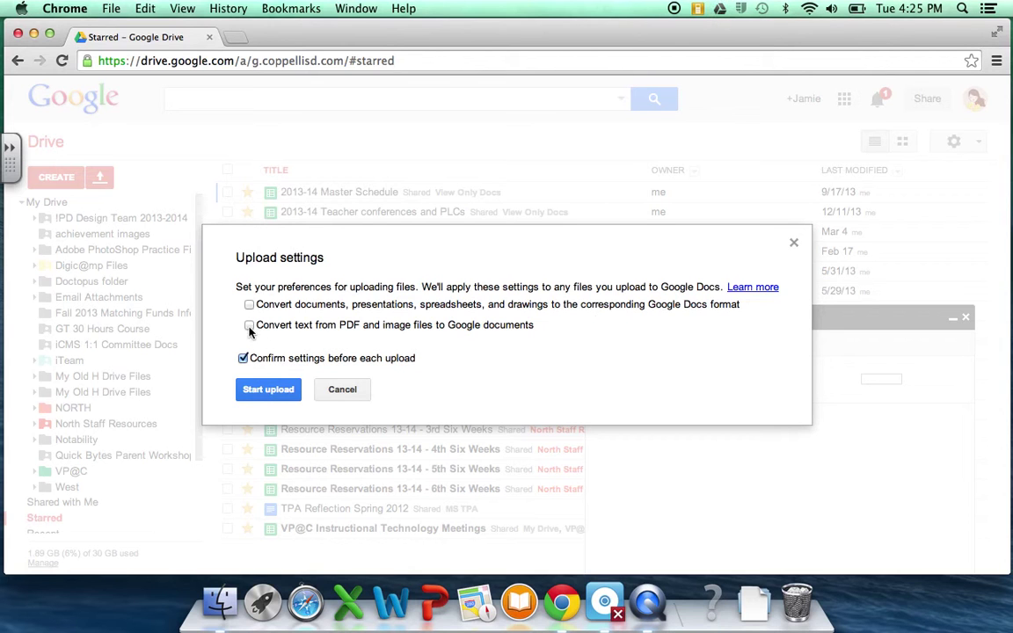
left_click(266, 390)
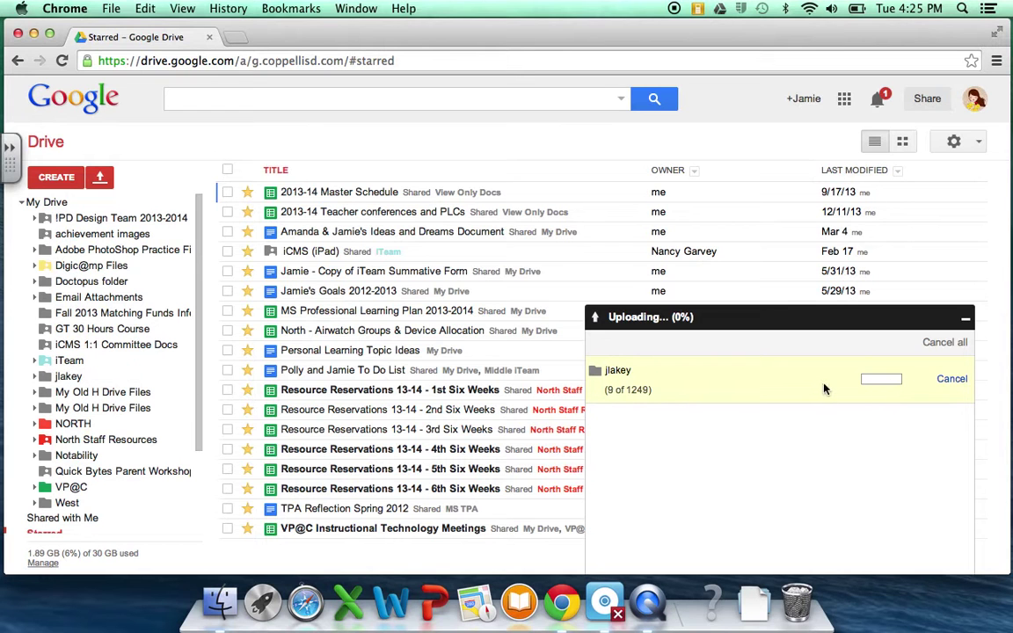
left_click(180, 379)
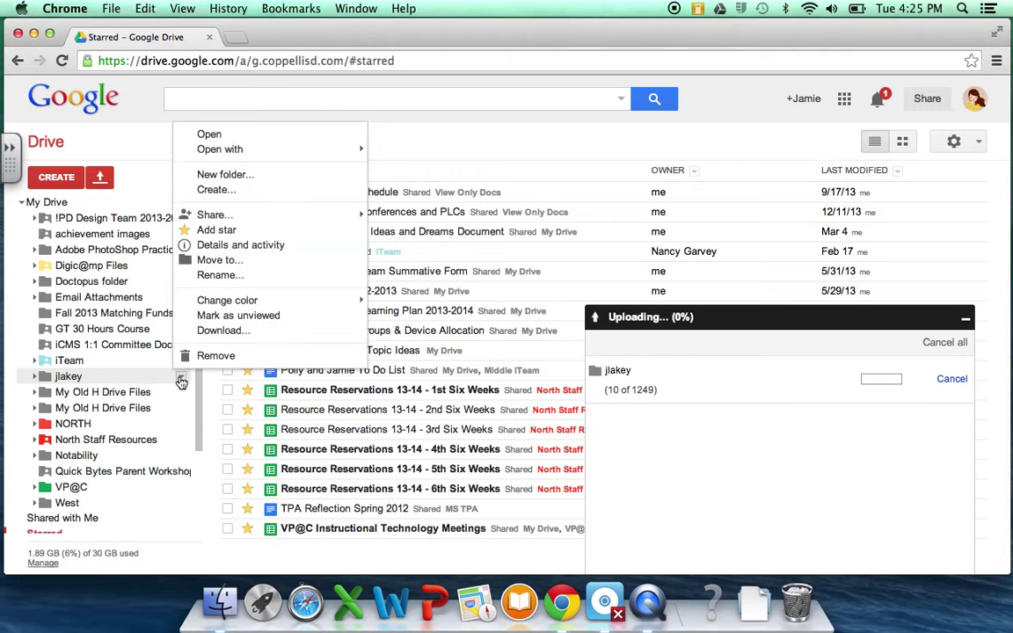